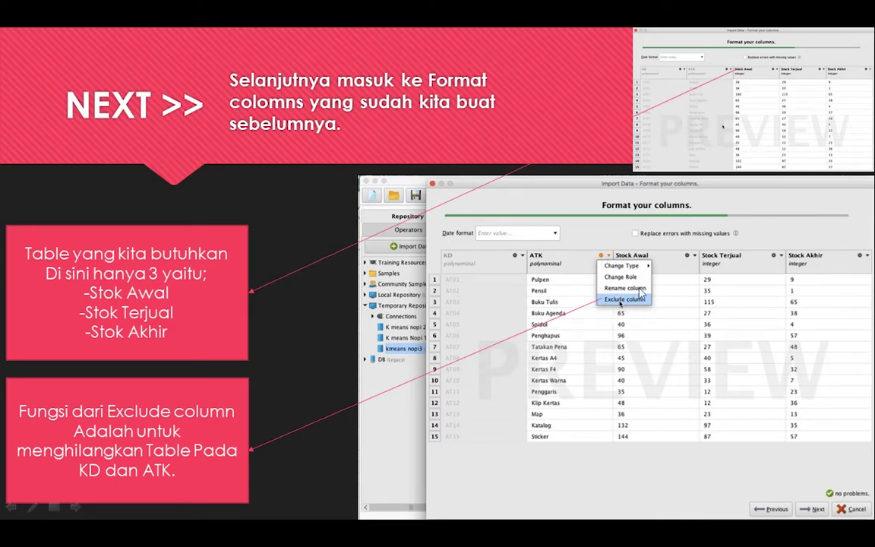
left_click(639, 293)
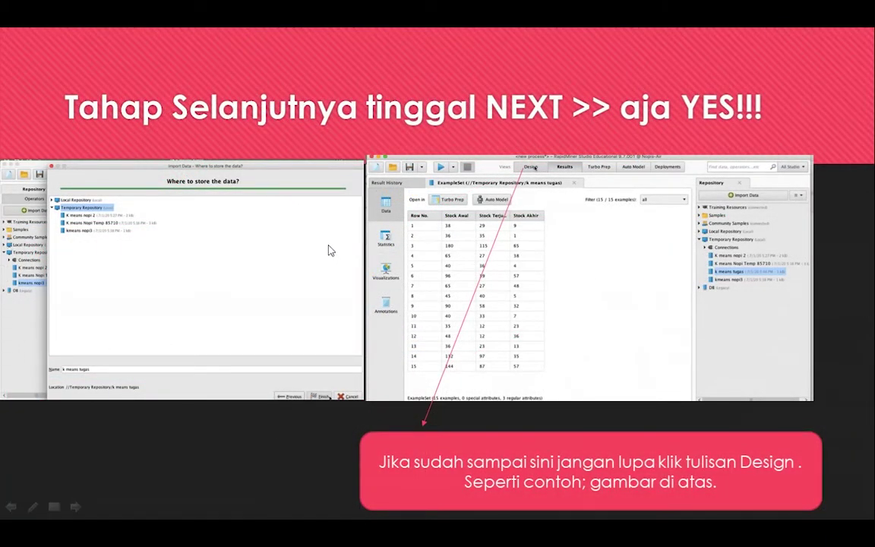
left_click(534, 175)
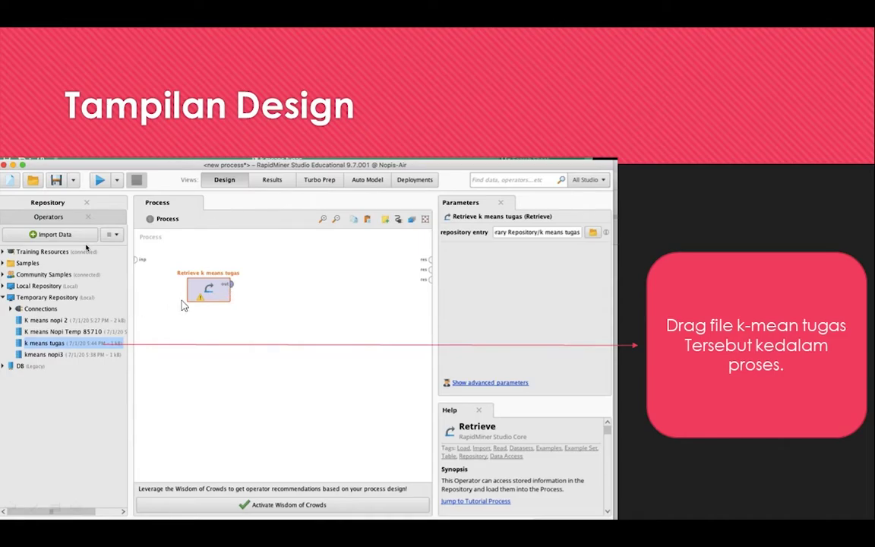
left_click(686, 235)
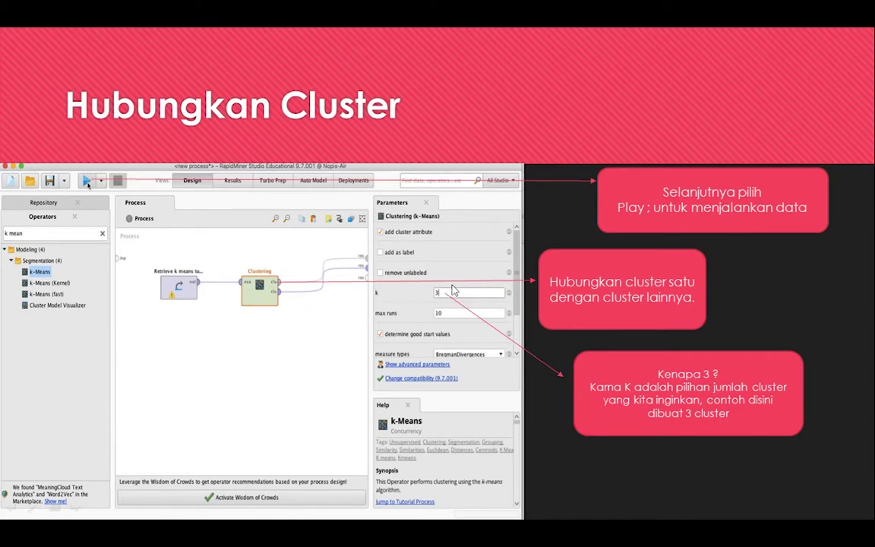
left_click(566, 355)
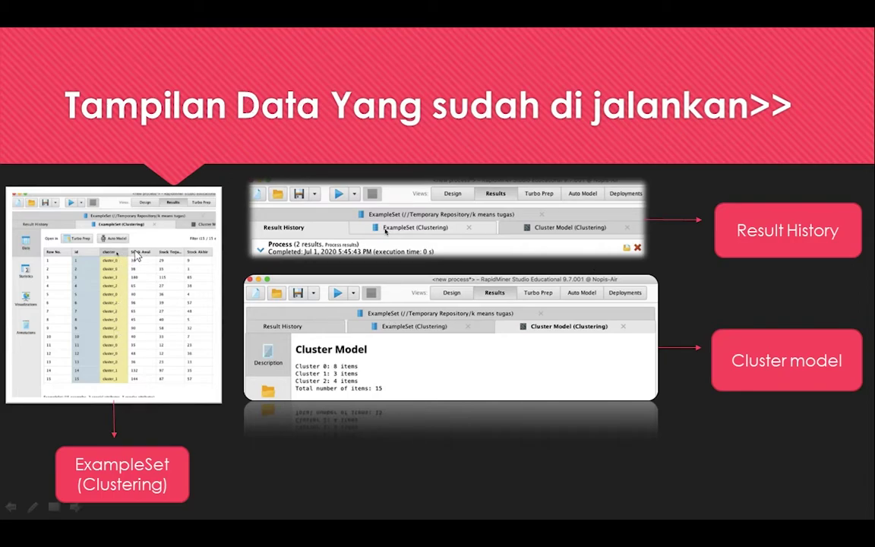
left_click(495, 348)
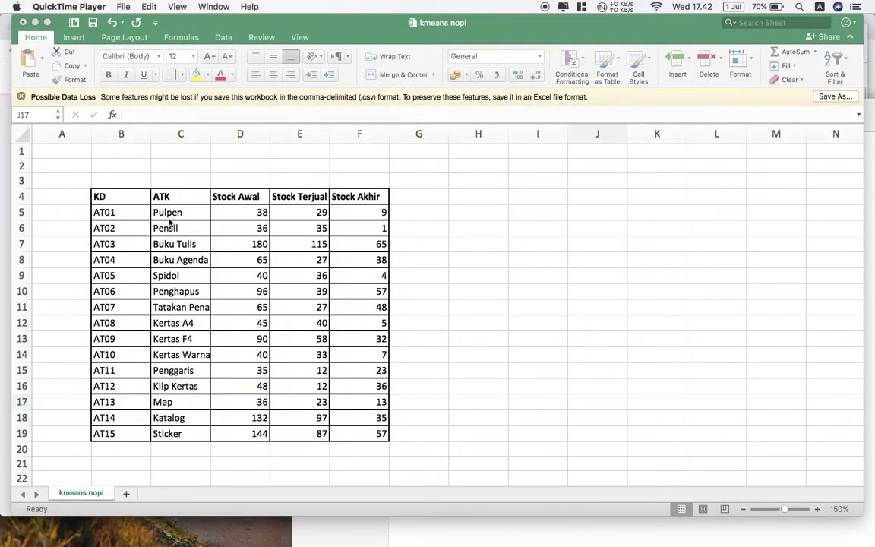
Step: Enter the title "K means Clustering" in cell C2 above the stock table
left_click(167, 164)
left_click(183, 166)
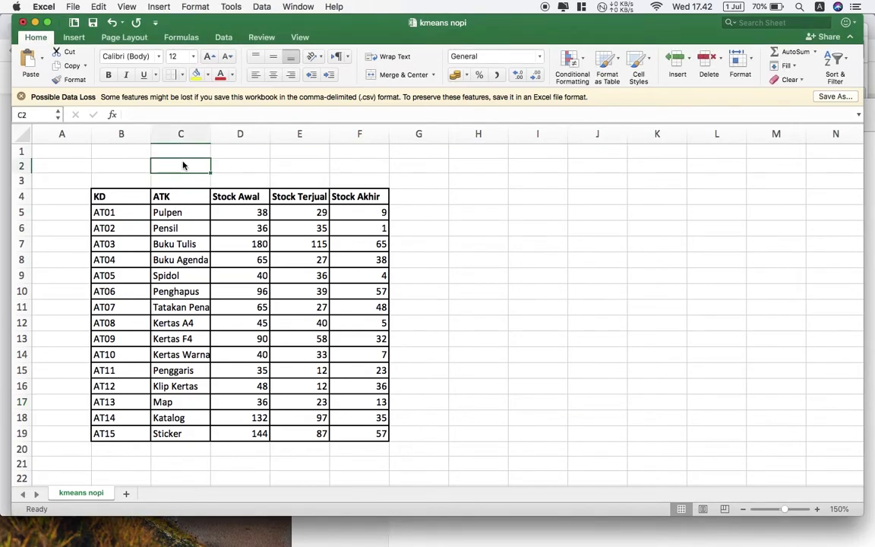
type("K means")
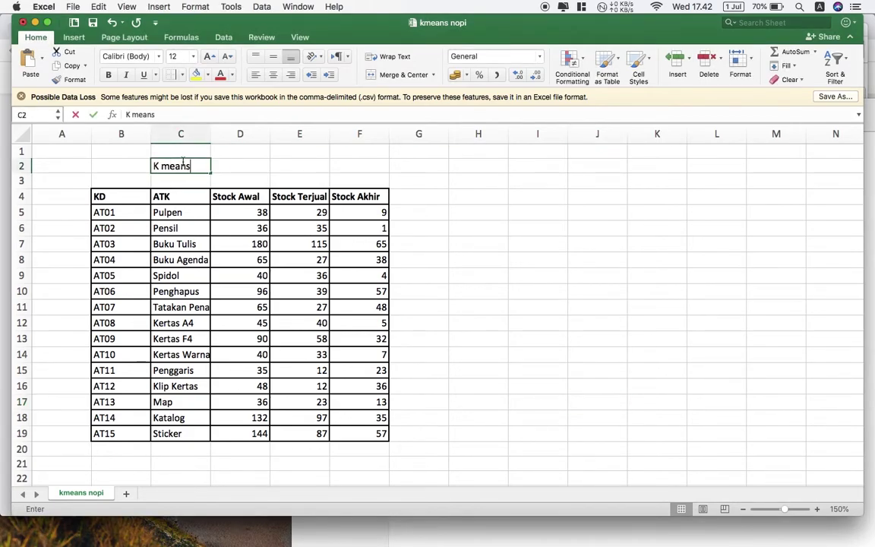
type(" Clustering")
key("Return")
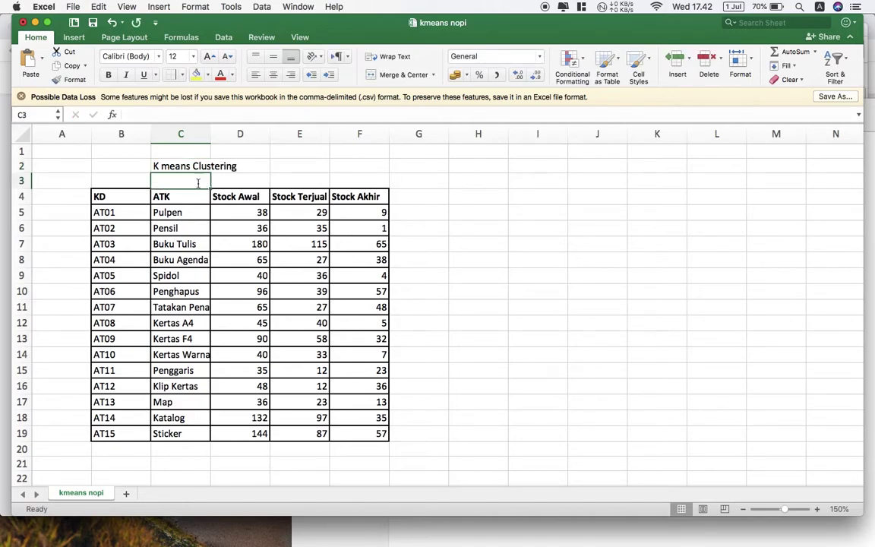
left_click(186, 245)
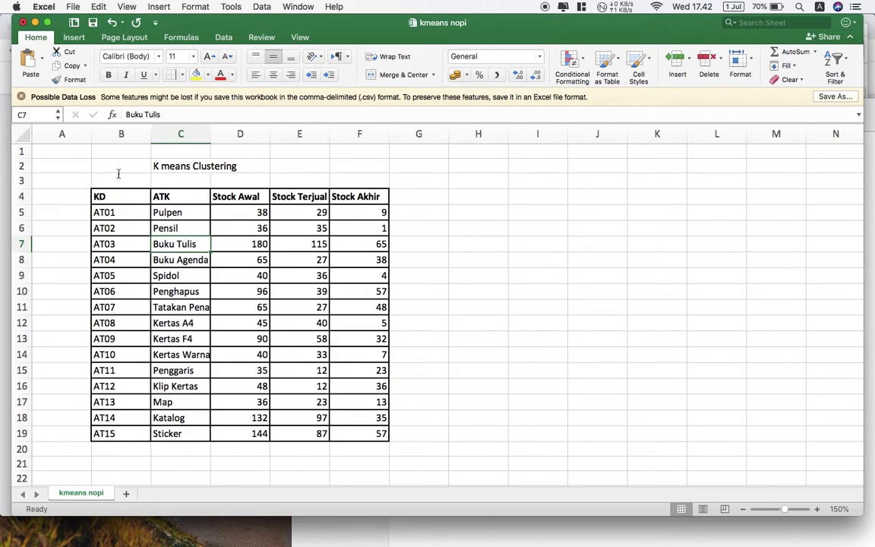
Step: Save the workbook as "k means tugas" in CSV UTF-8 (Comma delimited) format in the Data Mining folder
left_click(71, 7)
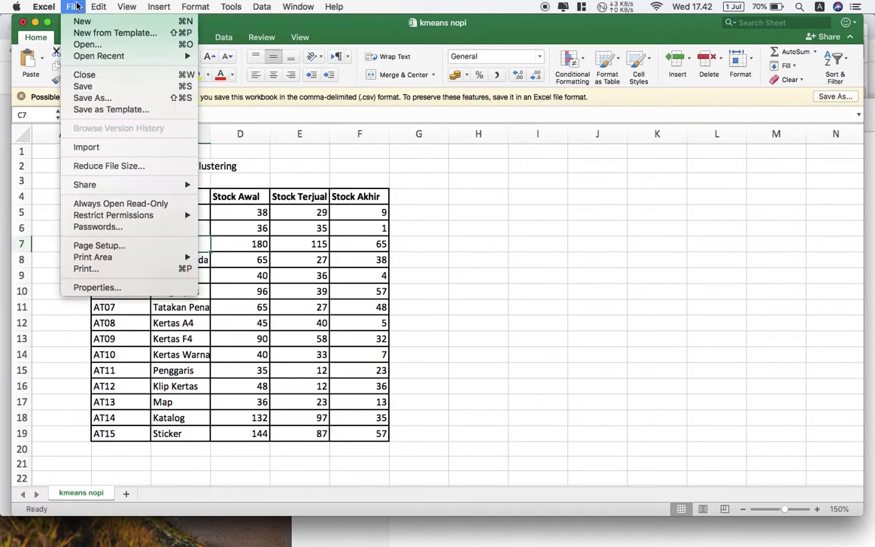
left_click(134, 97)
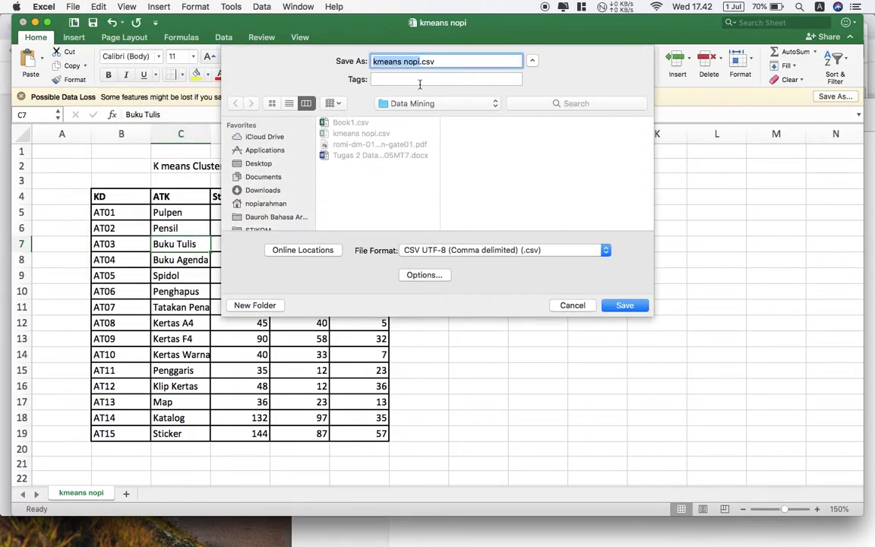
type("k means")
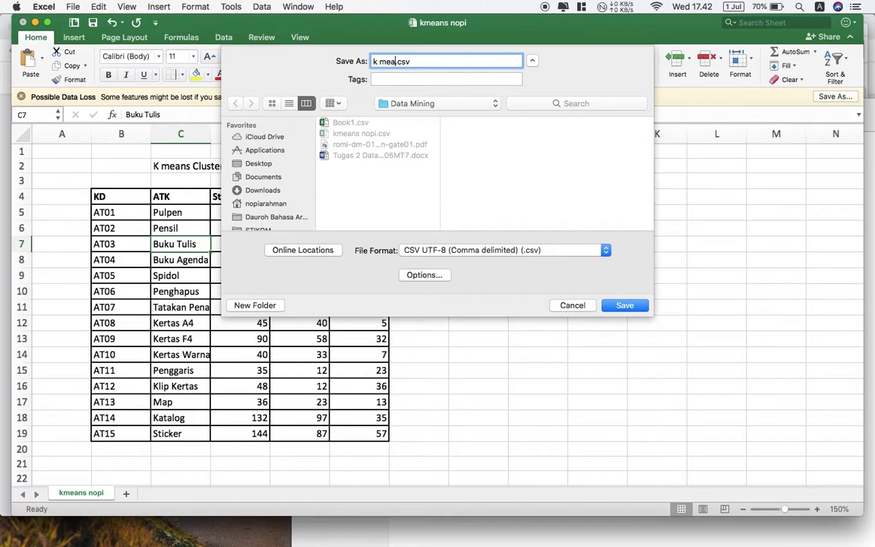
type(" tugas")
left_click(439, 250)
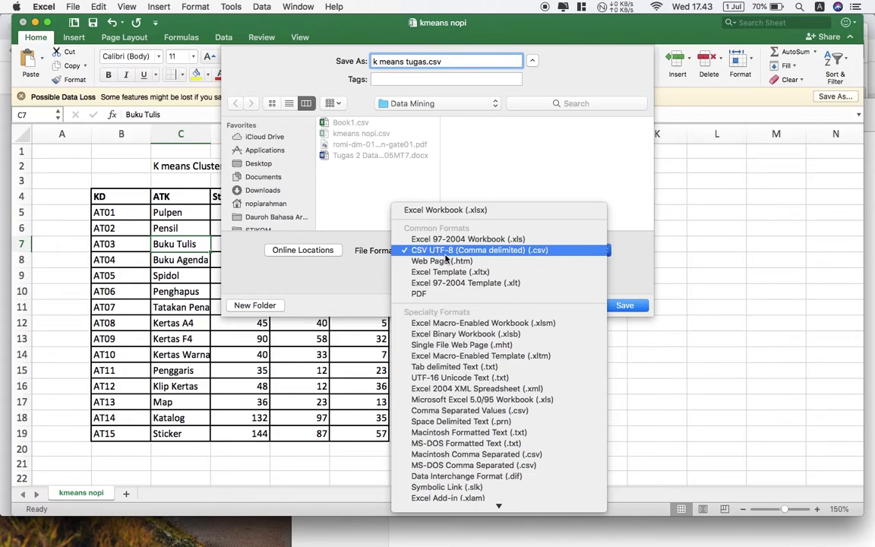
left_click(543, 250)
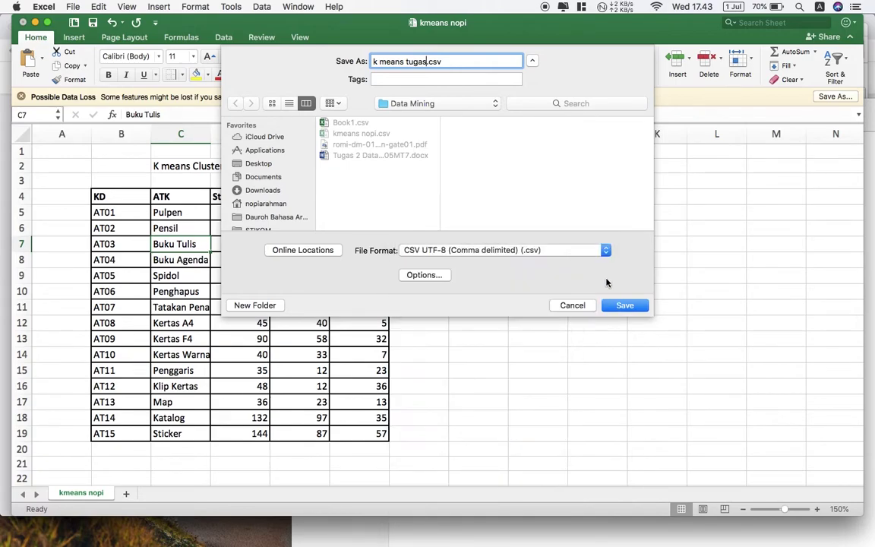
left_click(624, 306)
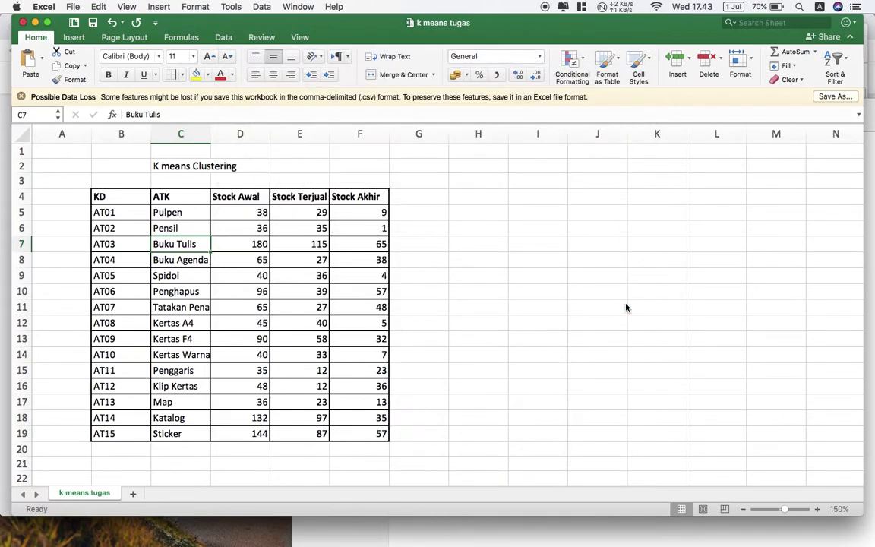
Step: Switch to RapidMiner Studio and choose k means tugas.csv from the computer's Documents/STIKOM/Data Mining folder as the data to import
key("ctrl+Up")
left_click(722, 248)
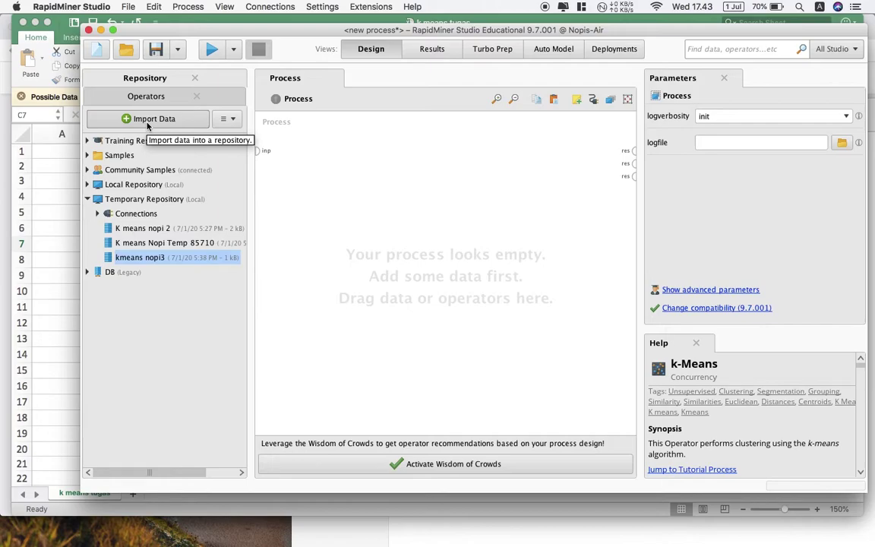
left_click(148, 121)
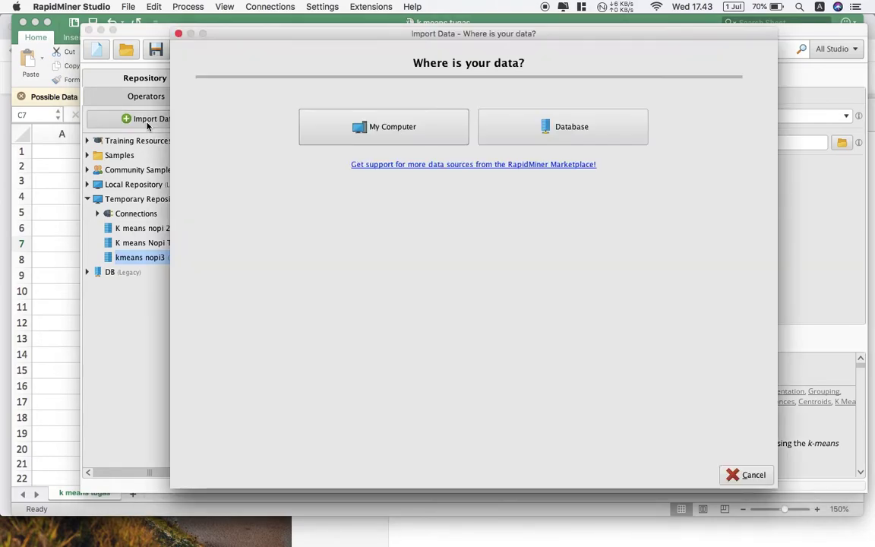
left_click(384, 126)
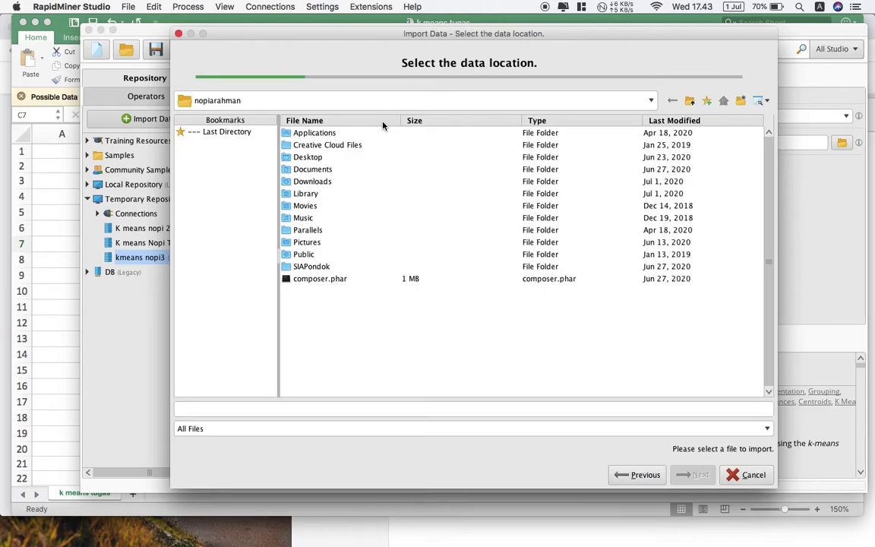
double_click(320, 171)
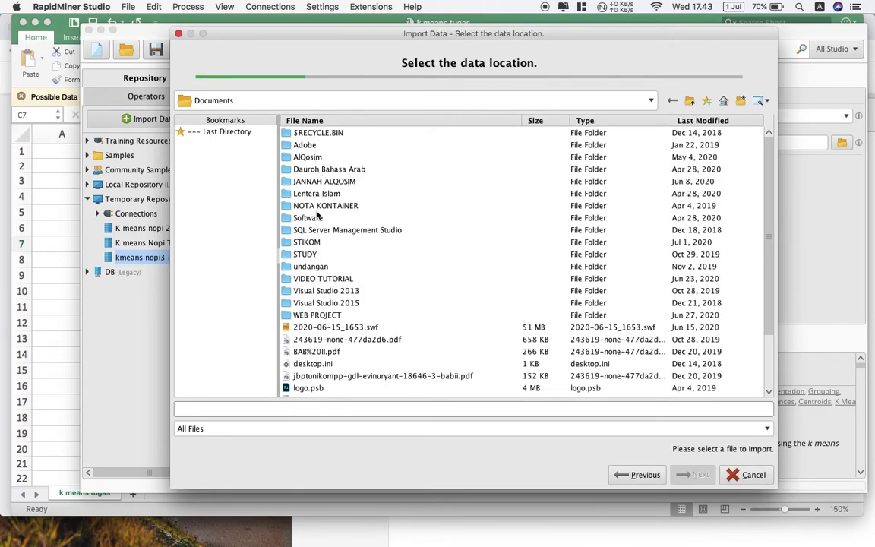
double_click(305, 241)
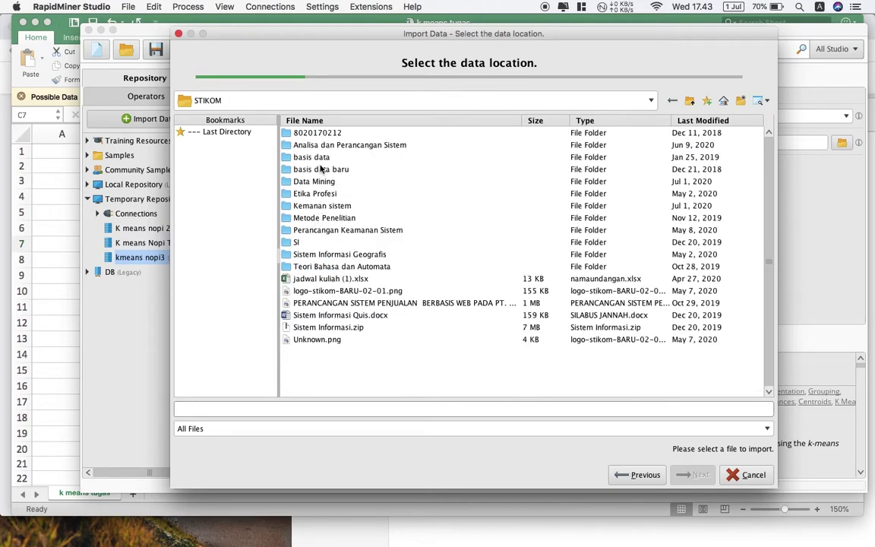
double_click(323, 181)
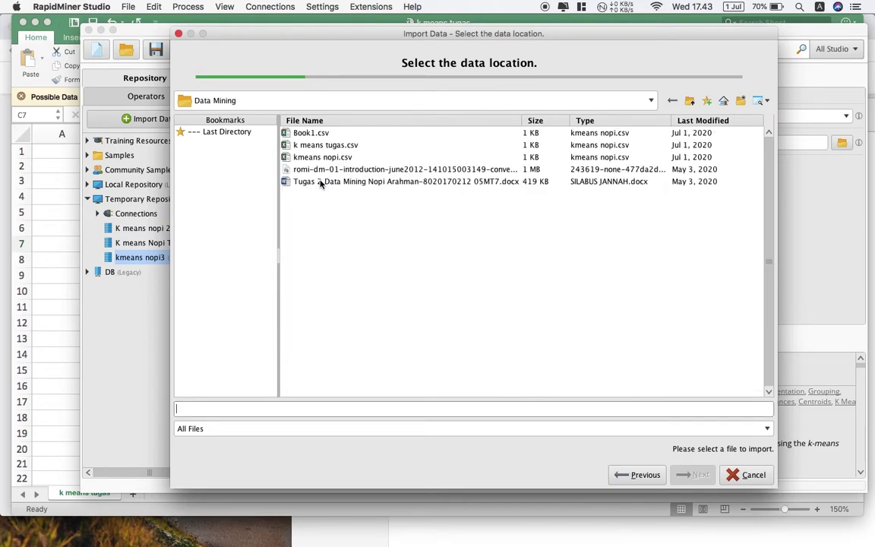
left_click(334, 146)
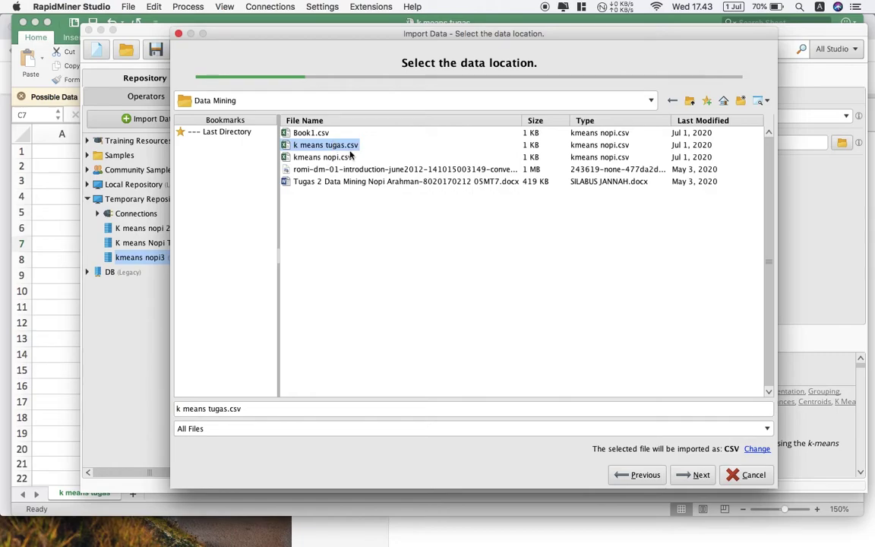
left_click(697, 476)
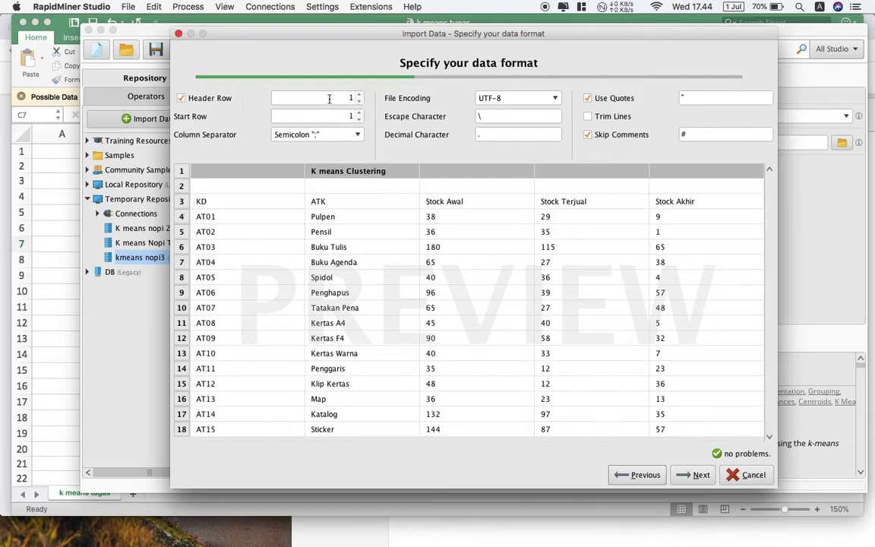
Step: Set the header row and start row to 3 in the import's data format and proceed to column formatting
double_click(359, 95)
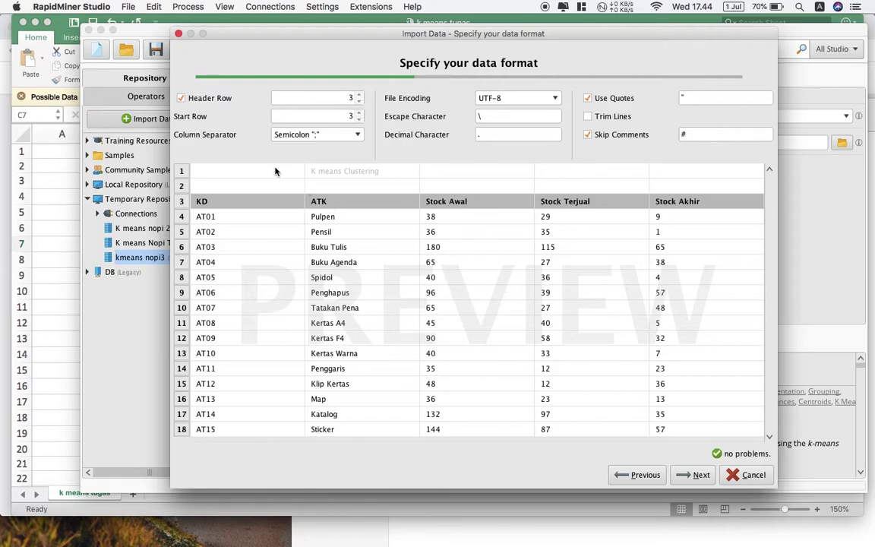
left_click(359, 113)
left_click(697, 474)
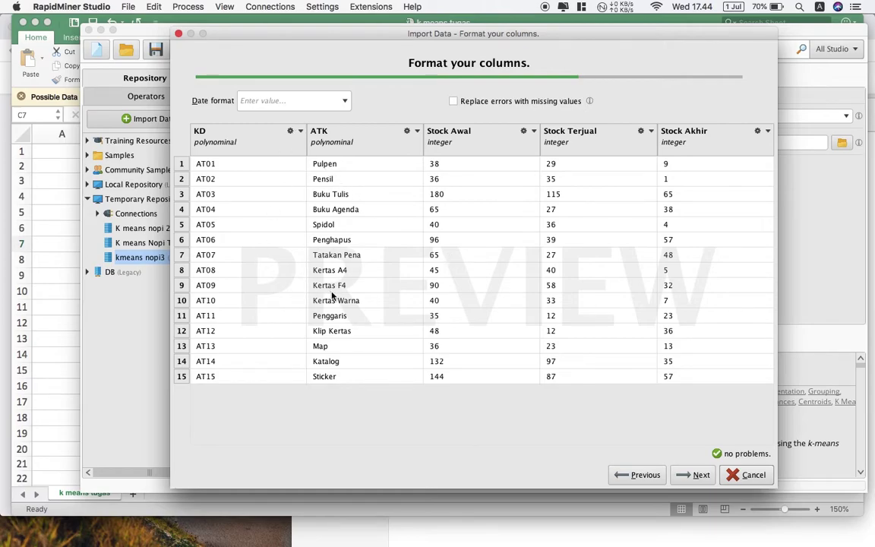
Step: Exclude the KD and ATK columns and finish the import, storing it as "k means tugas" in the Temporary Repository
left_click(300, 133)
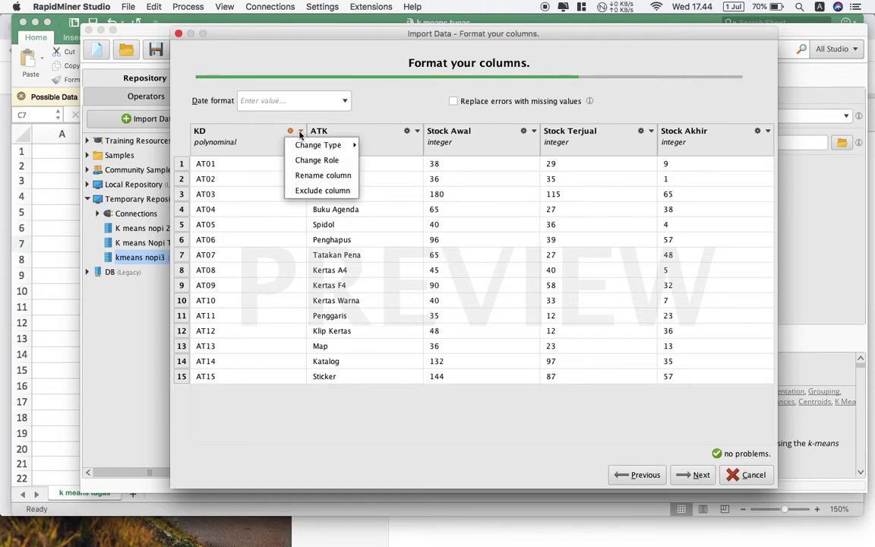
left_click(338, 192)
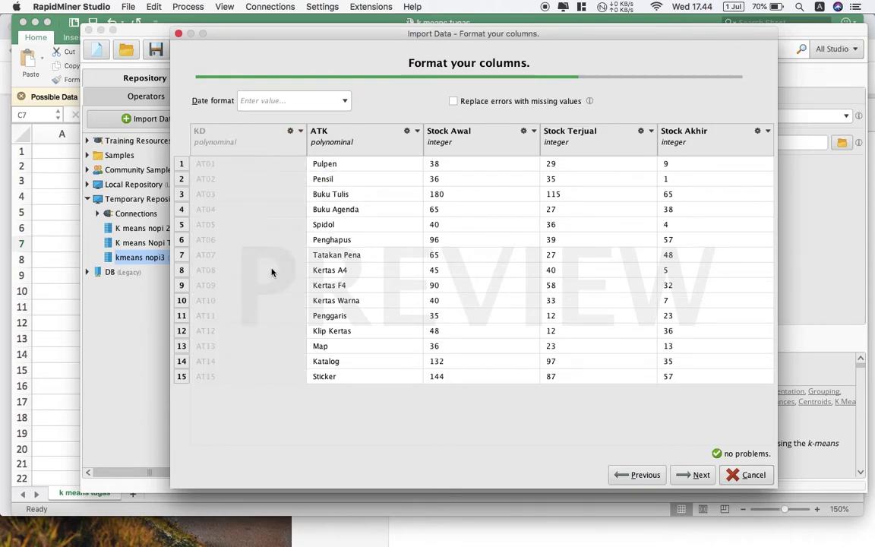
left_click(416, 130)
left_click(429, 192)
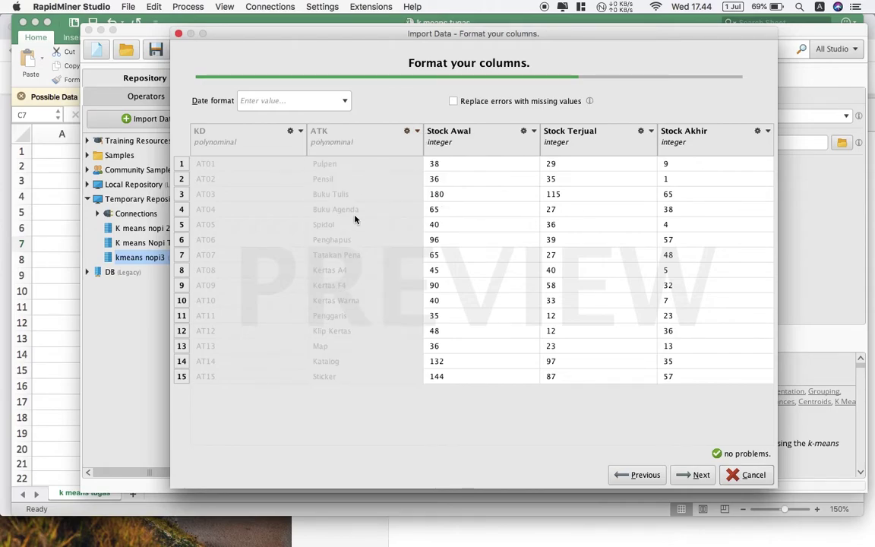
left_click(698, 474)
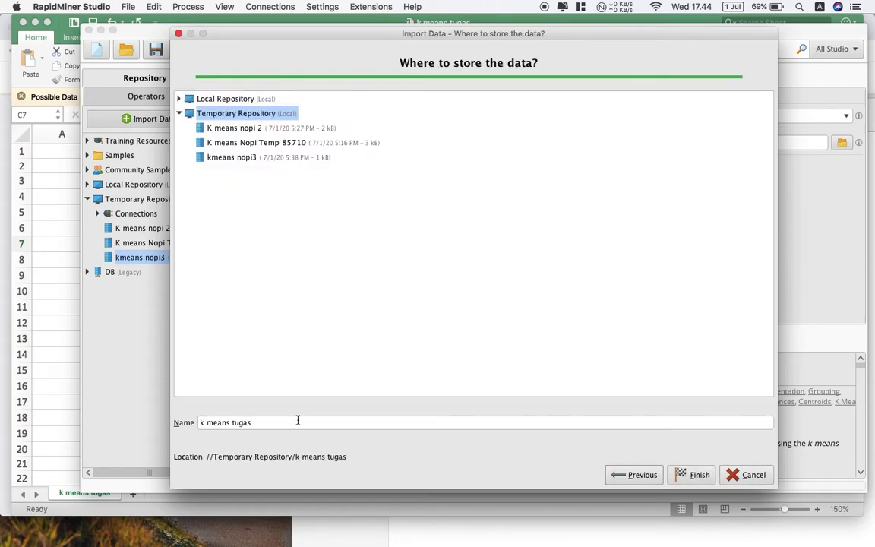
left_click(704, 474)
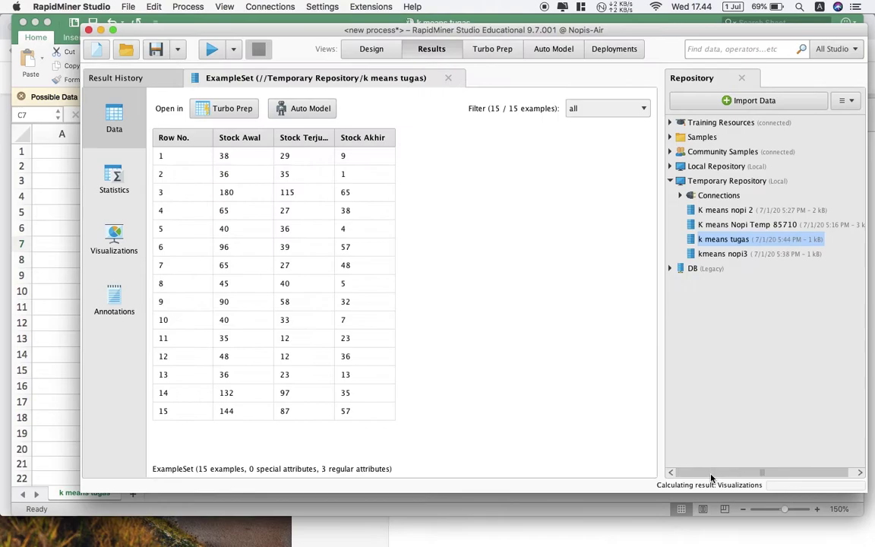
Step: In the Design view, add the k means tugas data and the k-Means operator, searched as "k mean", to the process
left_click(372, 50)
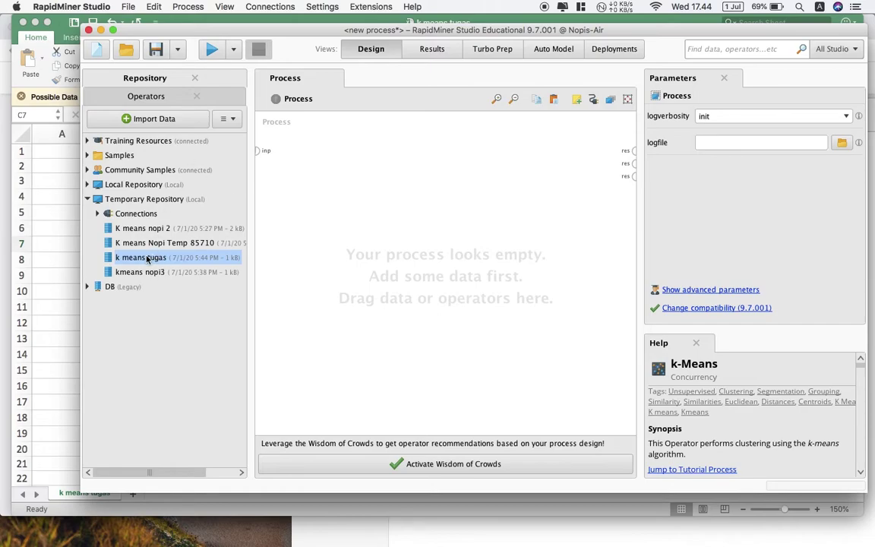
left_click_drag(148, 259, 350, 193)
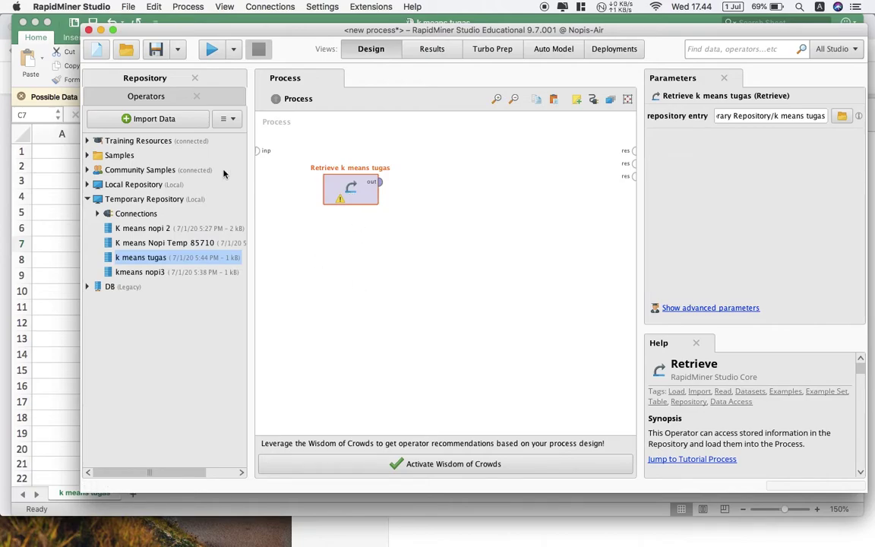
left_click(146, 97)
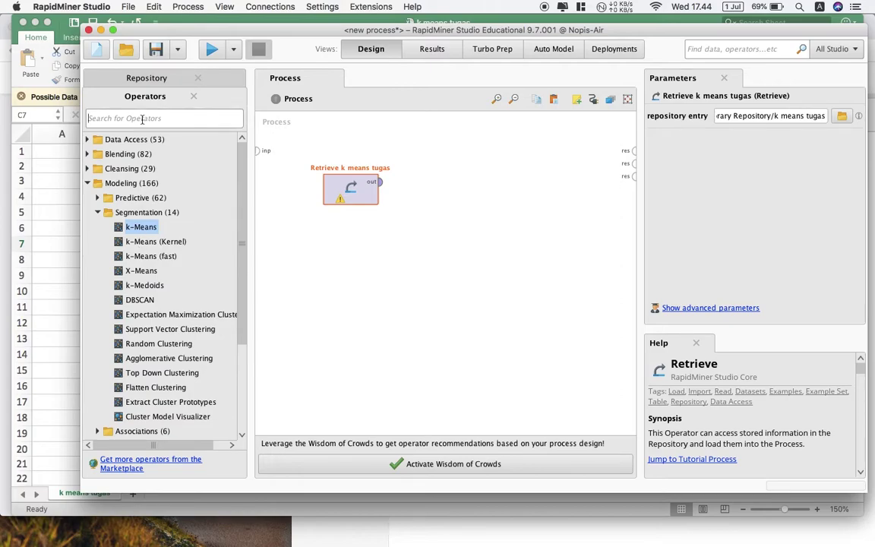
type("k mean")
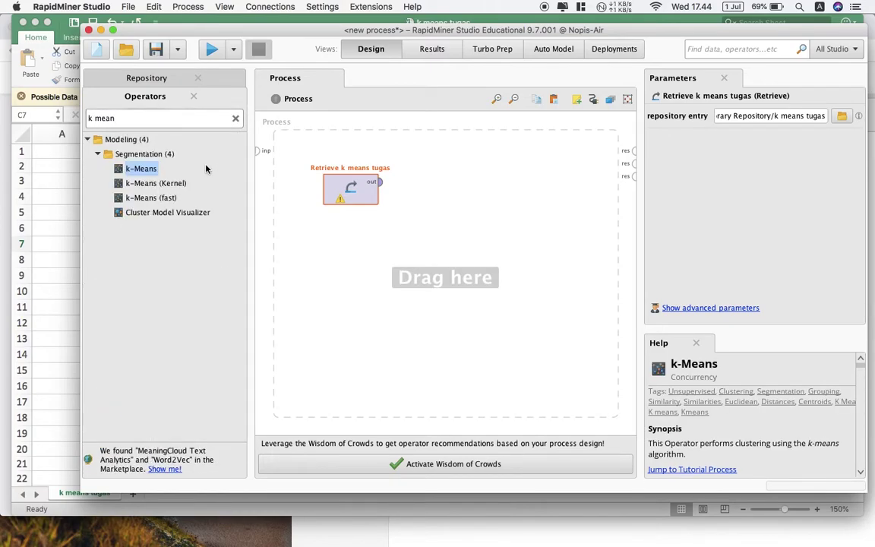
left_click_drag(147, 170, 472, 187)
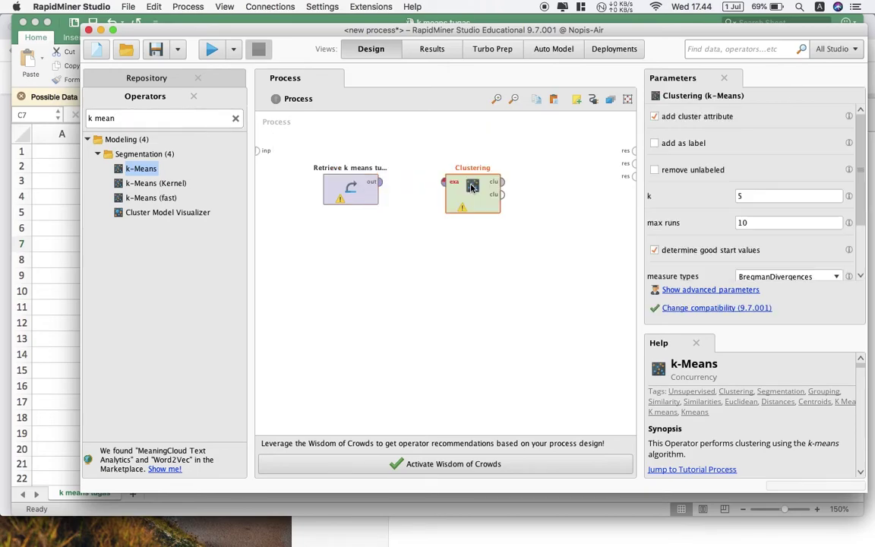
Step: Connect the Retrieve k means tugas output to the Clustering operator's input and both Clustering outputs to the first two process results
left_click(411, 257)
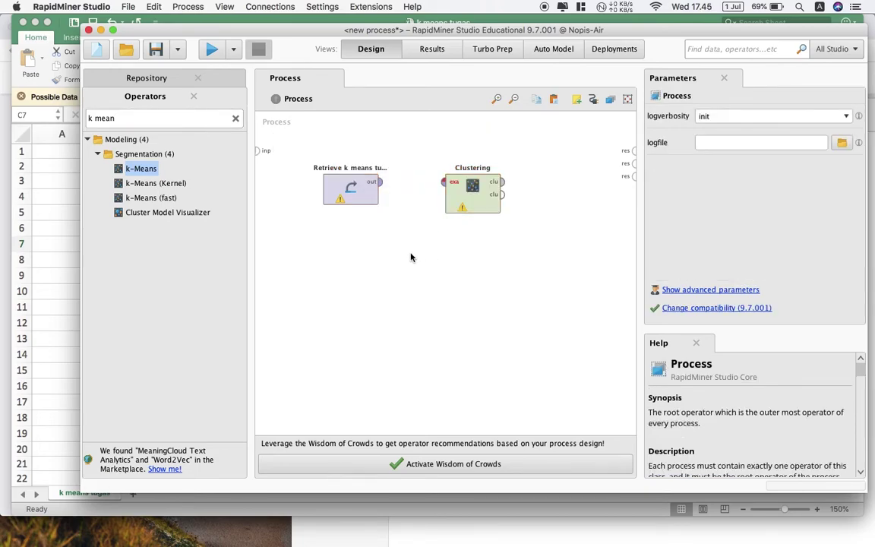
left_click(380, 181)
left_click(444, 183)
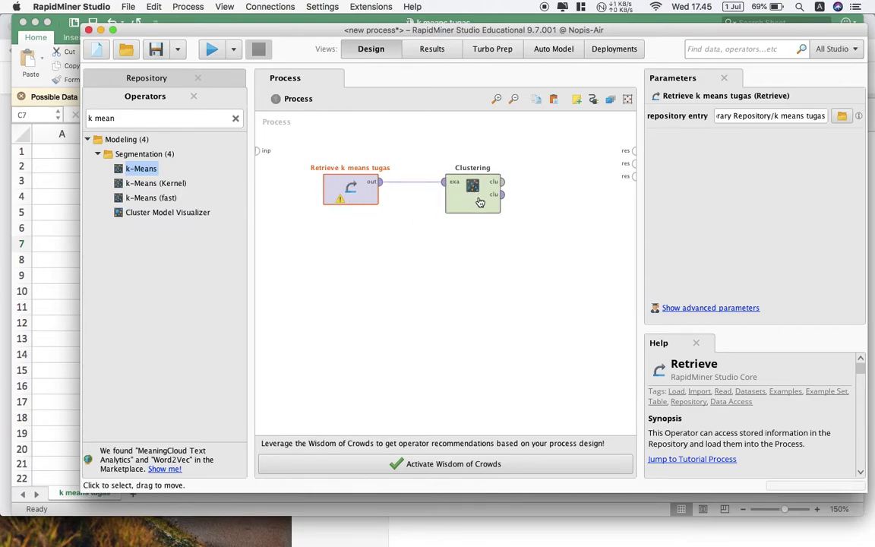
left_click(502, 181)
left_click(631, 152)
left_click(502, 195)
left_click(634, 163)
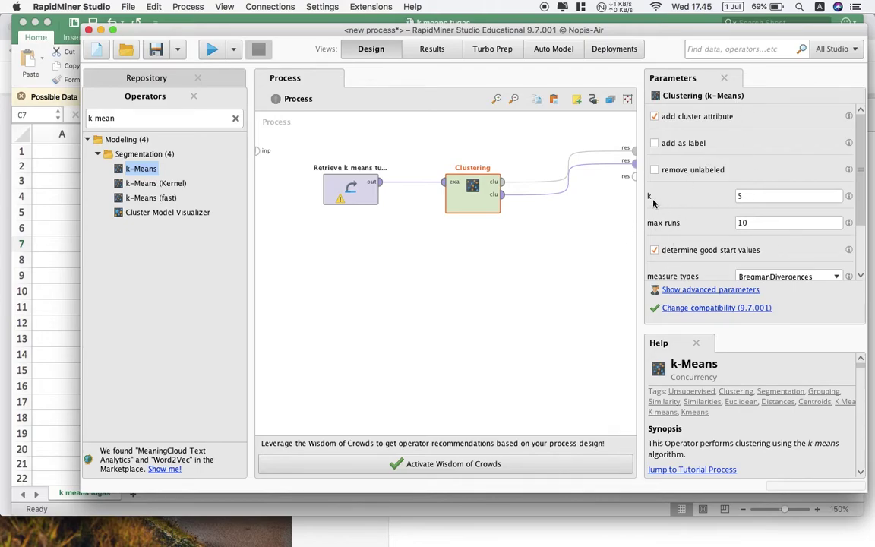
Step: Set the number of clusters k to 3 for the k-Means operator and run the process
left_click(754, 194)
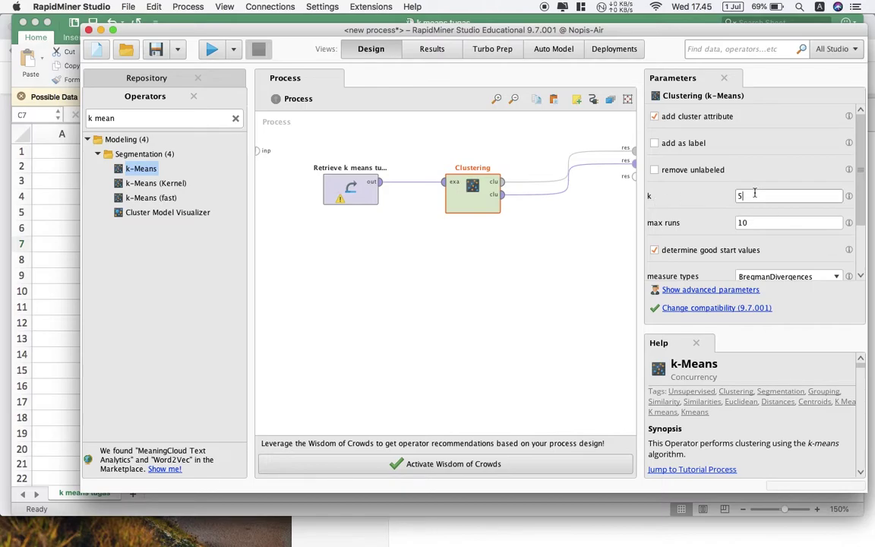
key("BackSpace")
type("3")
left_click(213, 51)
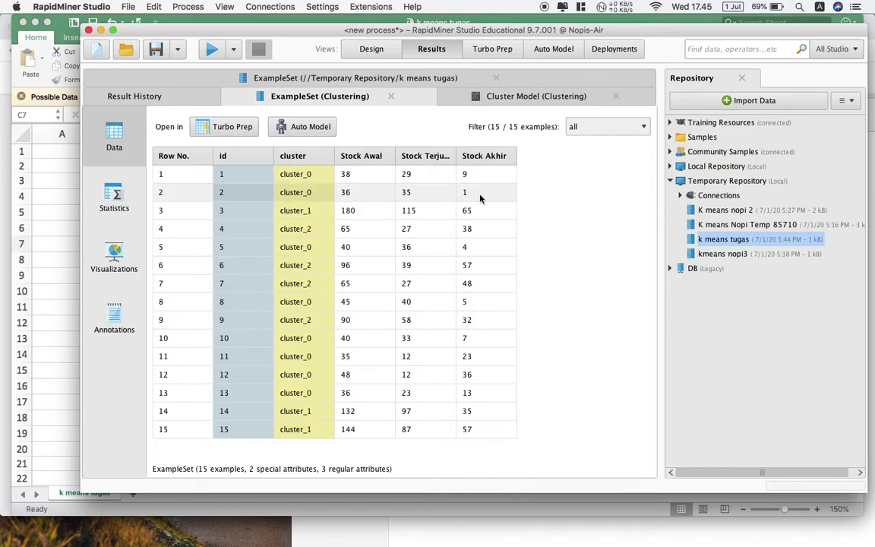
Step: Review the cluster model's description, the result history, and the clustered ExampleSet's statistics and scatter plot
left_click(517, 96)
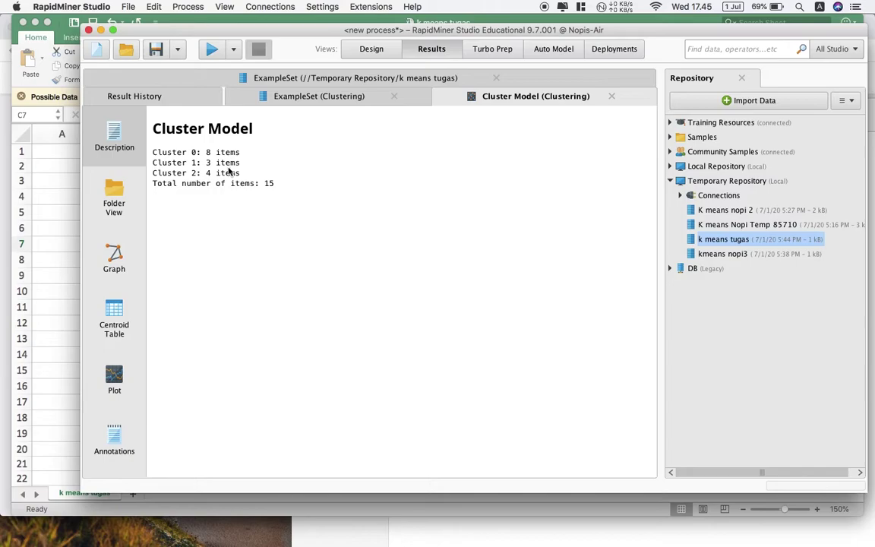
left_click(178, 99)
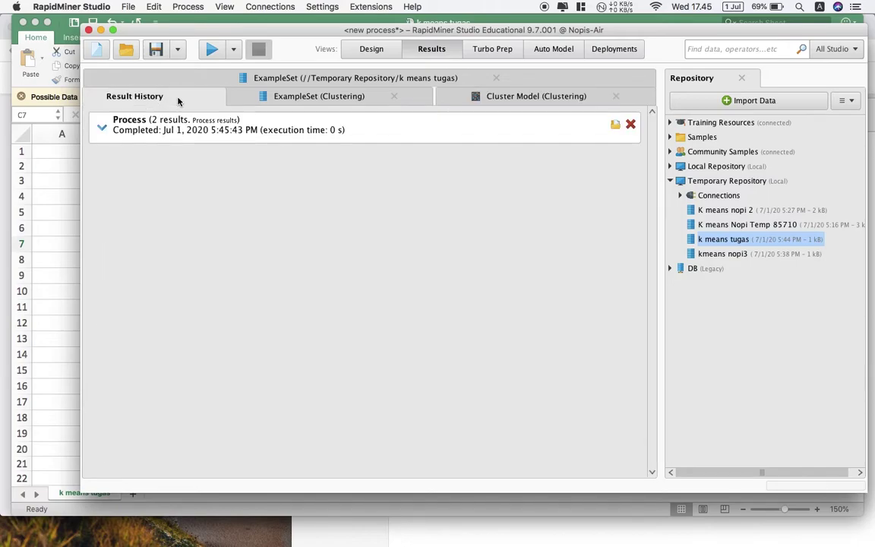
left_click(288, 96)
left_click(114, 199)
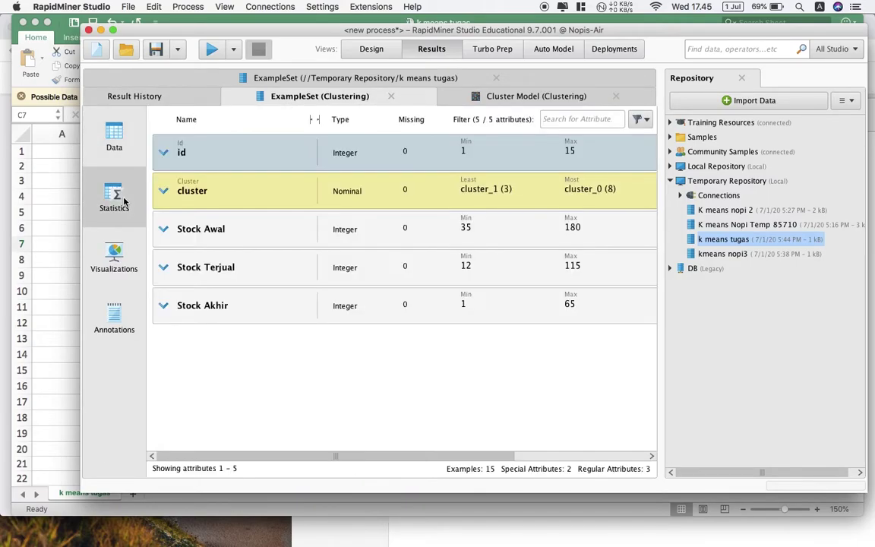
left_click(117, 262)
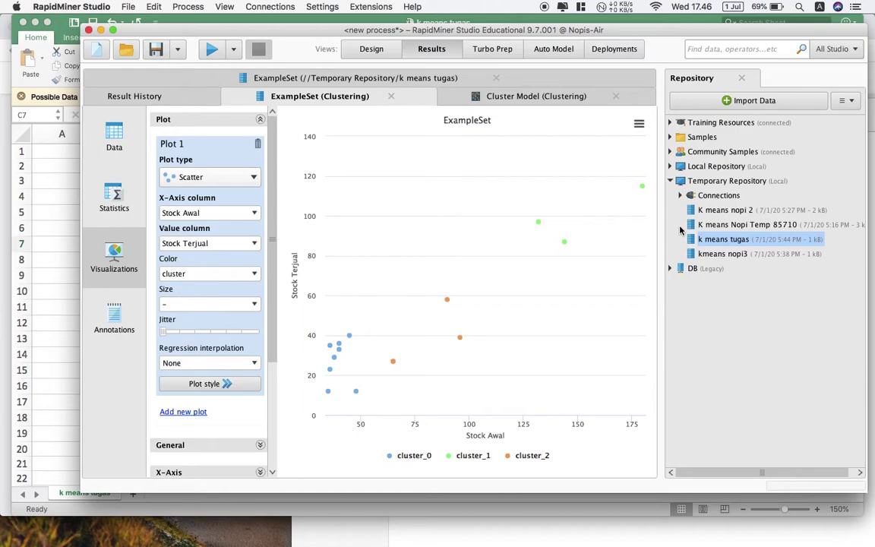
left_click(119, 190)
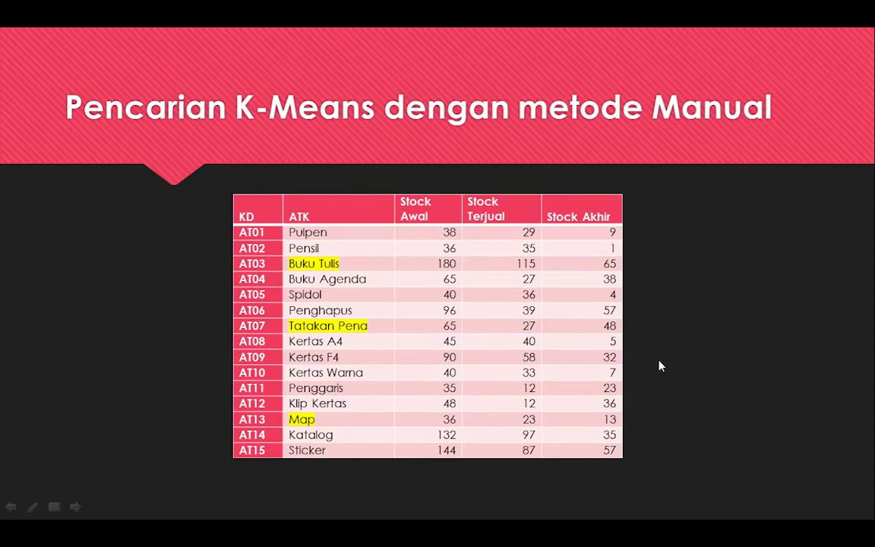
left_click(670, 383)
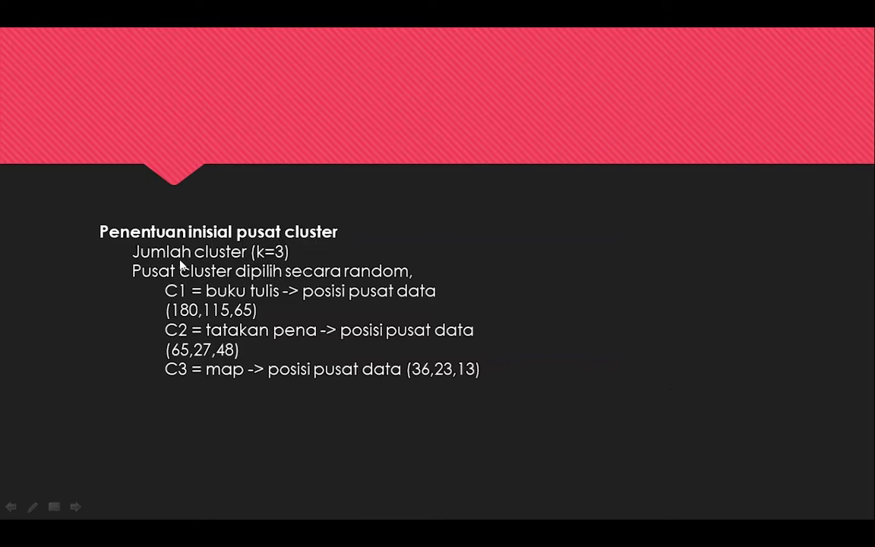
left_click(256, 350)
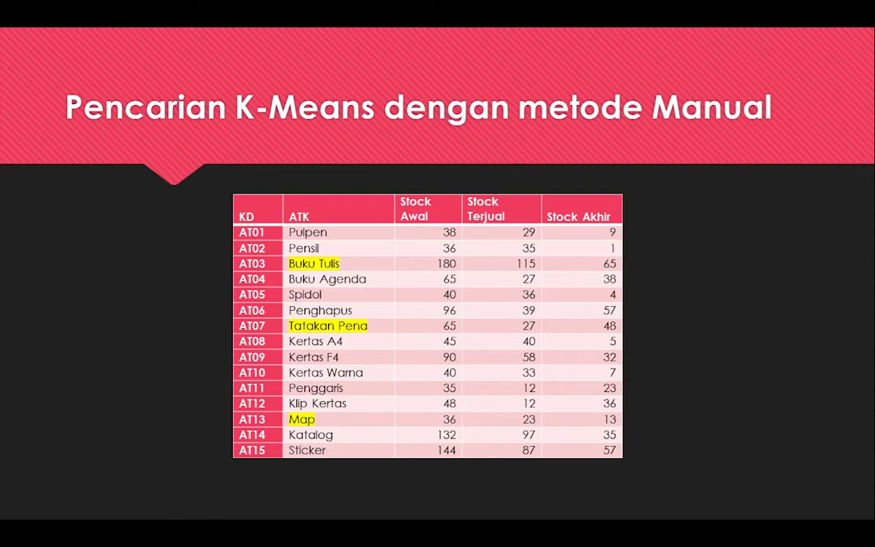
key("Right")
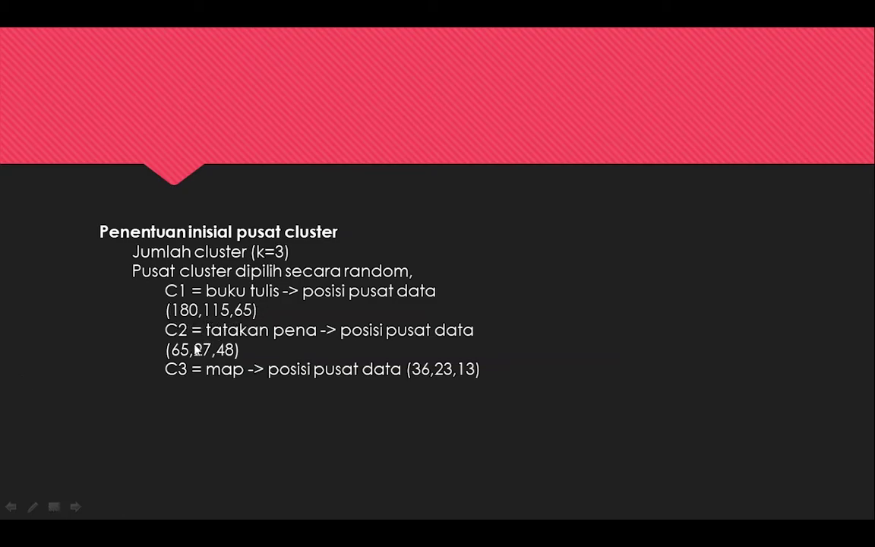
left_click(227, 372)
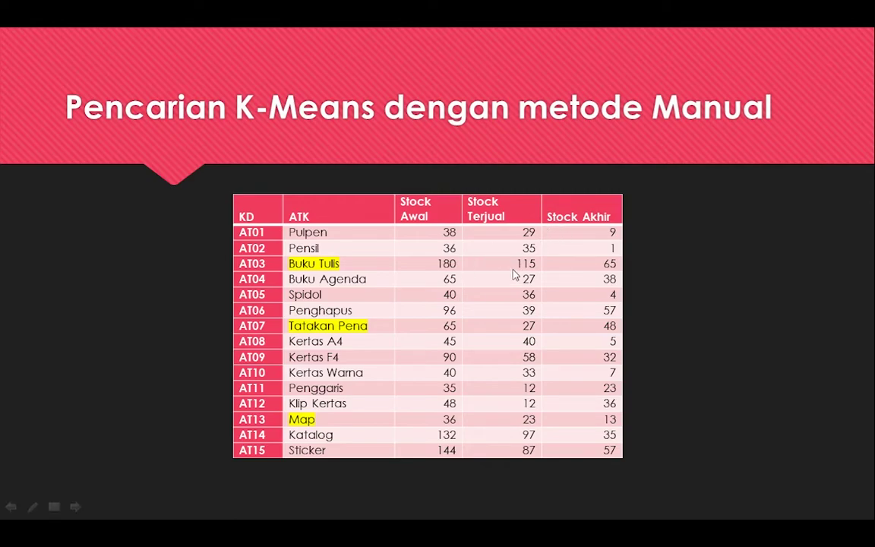
left_click(575, 279)
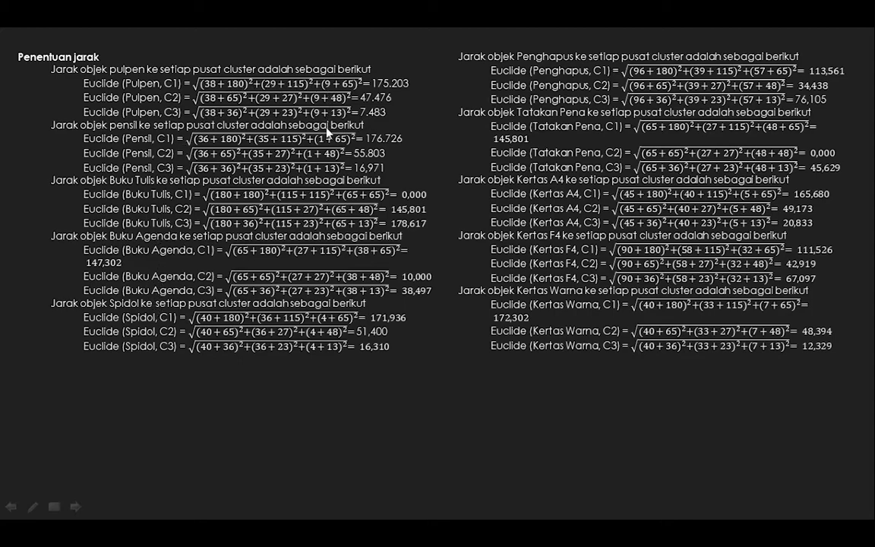
left_click(517, 455)
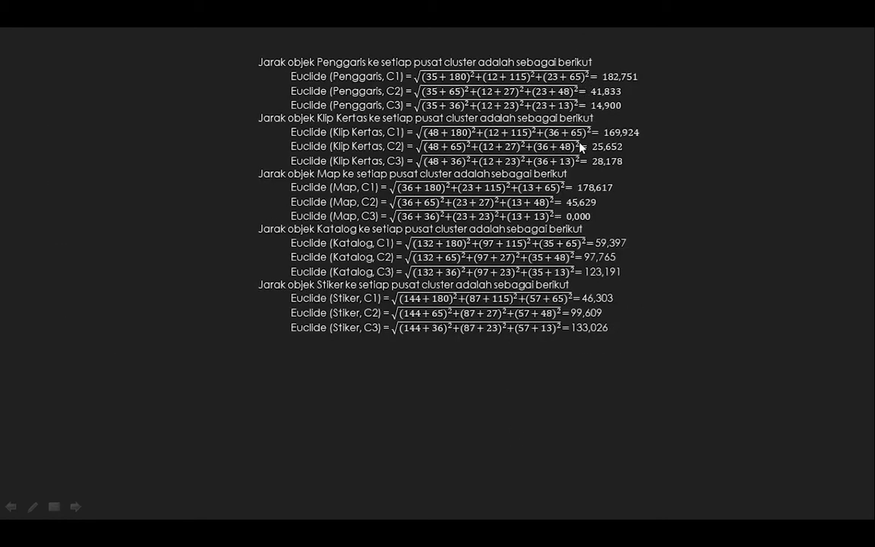
left_click(568, 369)
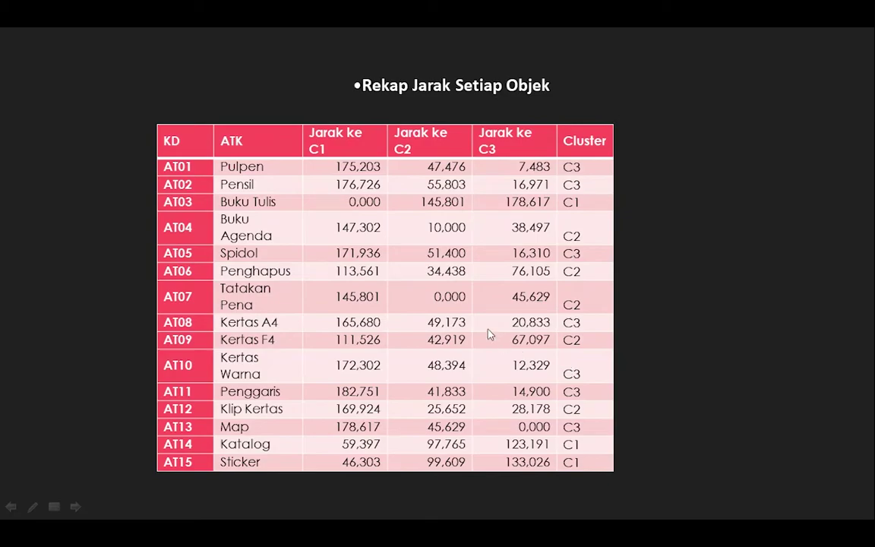